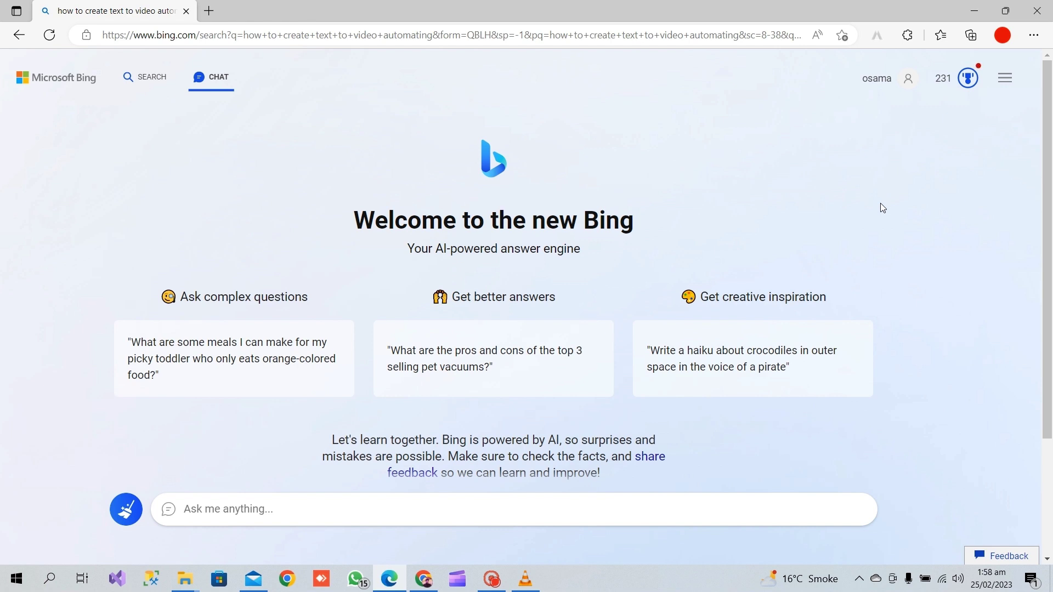
# Step: Ask the Bing chat "what is internet?"
pyautogui.click(289, 518)
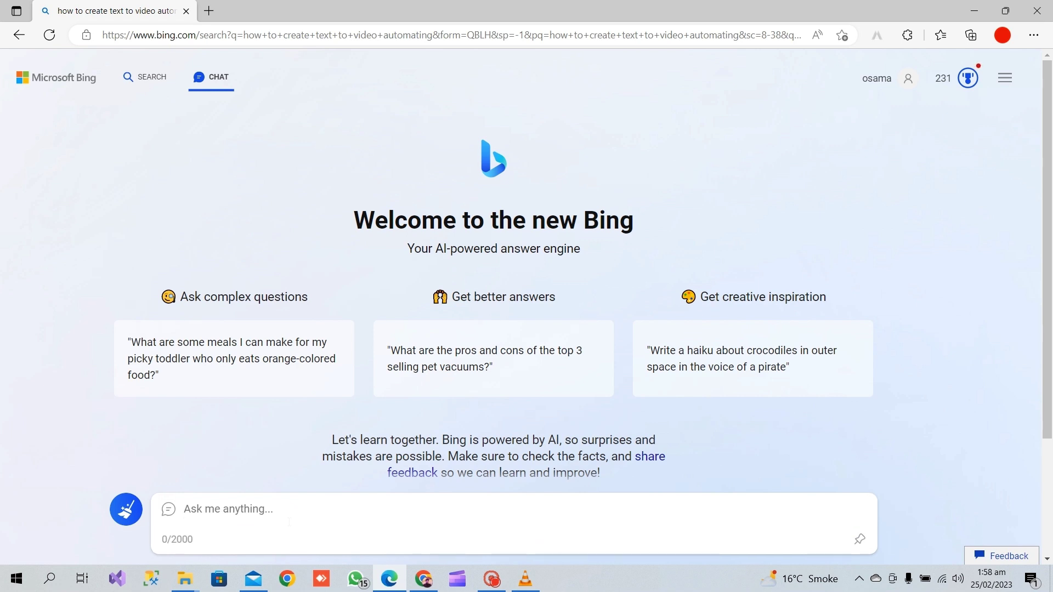
pyautogui.write('wha')
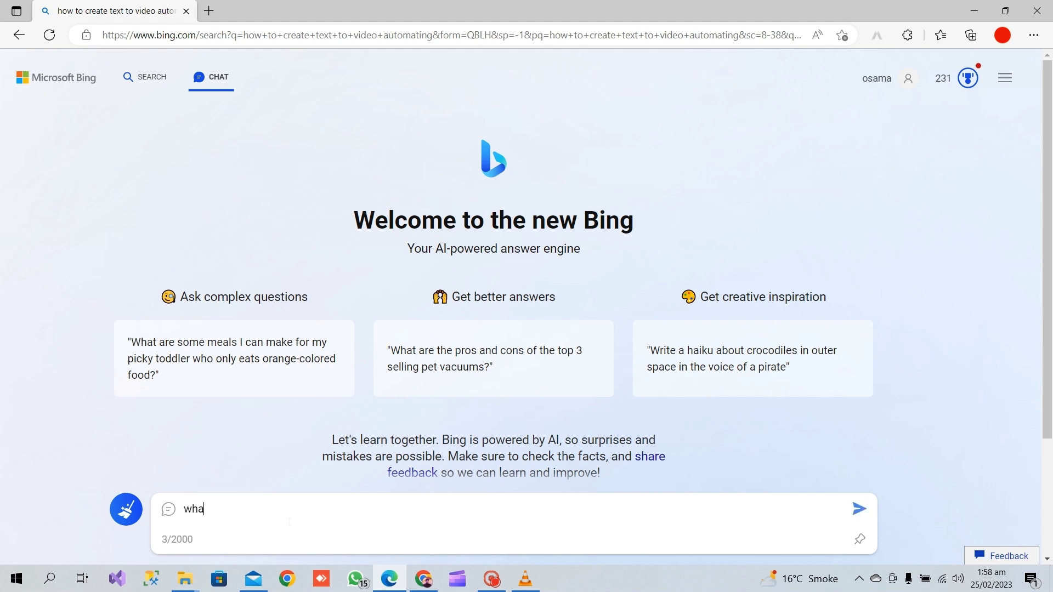
pyautogui.write('t is internet?')
pyautogui.press('Return')
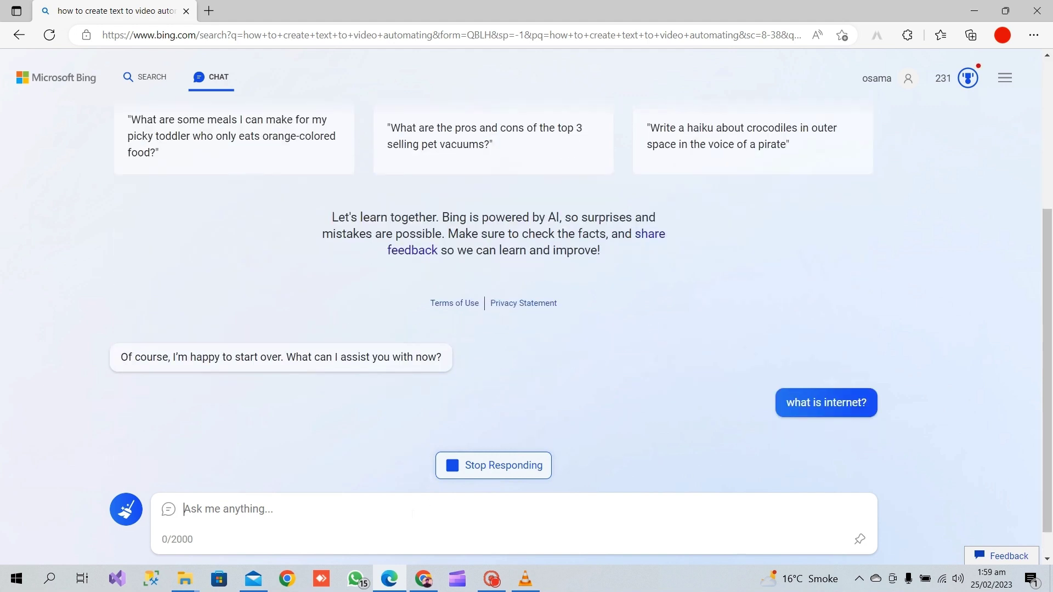
pyautogui.write('hellow')
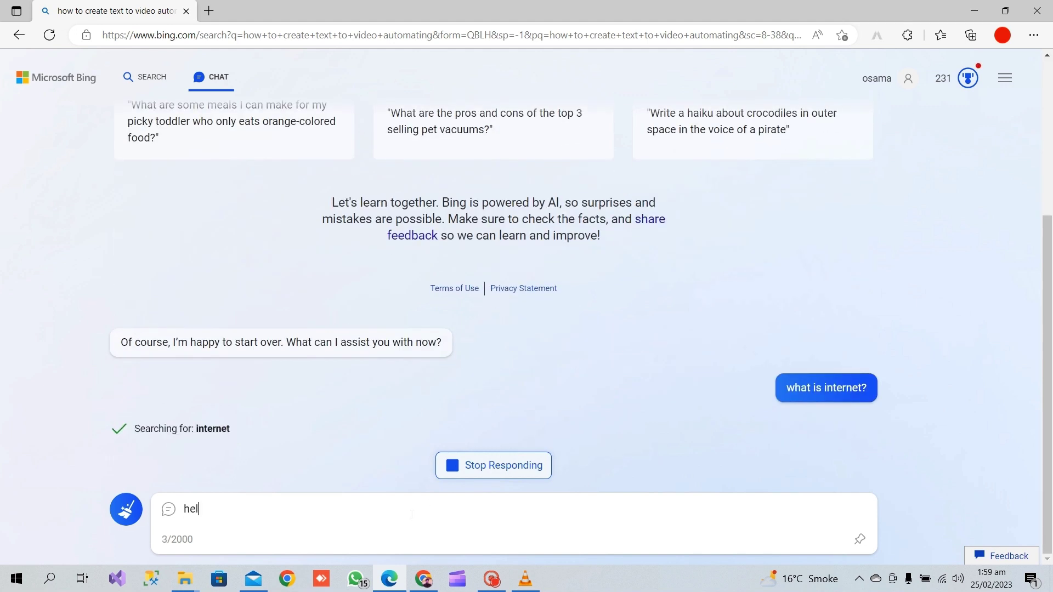
pyautogui.press('BackSpace')
pyautogui.press('BackSpace')
pyautogui.press('BackSpace')
pyautogui.press('BackSpace')
pyautogui.press('BackSpace')
pyautogui.press('BackSpace')
# Step: Ask the chat "please write code to print hello world in php."
pyautogui.write('please write ')
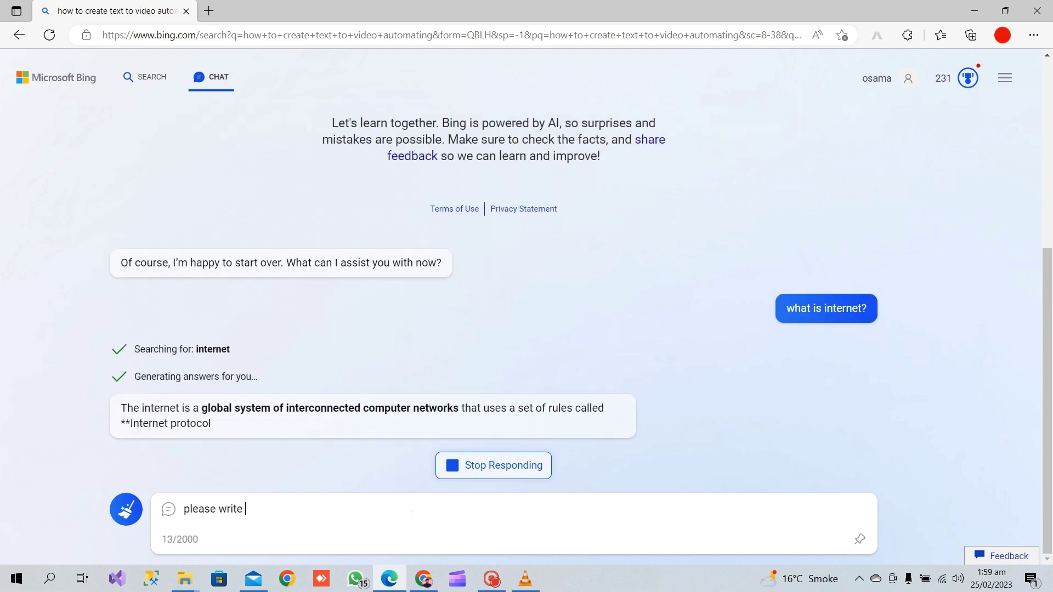
pyautogui.write('code to print ')
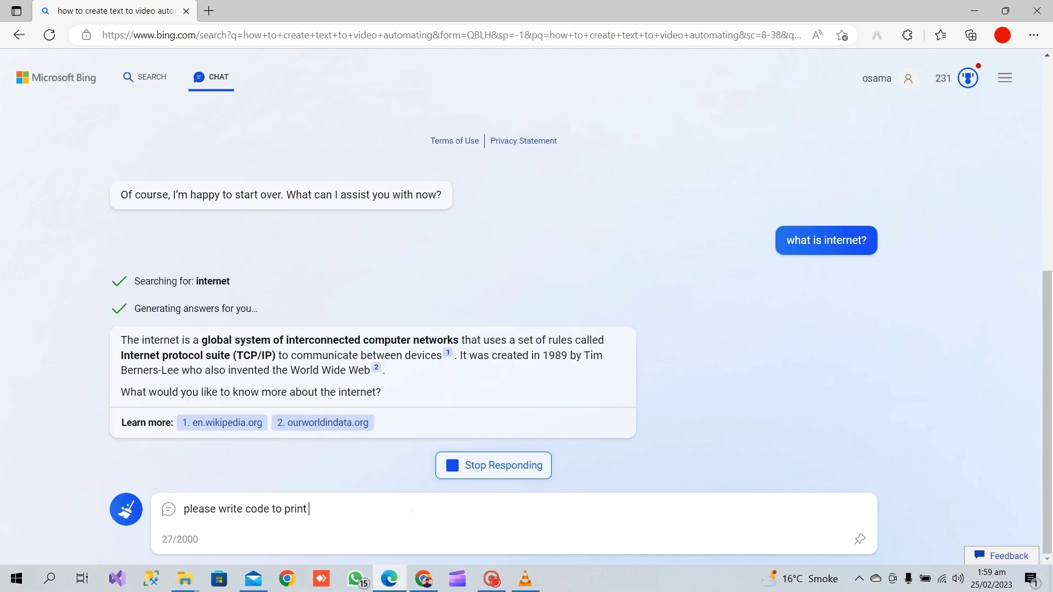
pyautogui.write('hello world in pg')
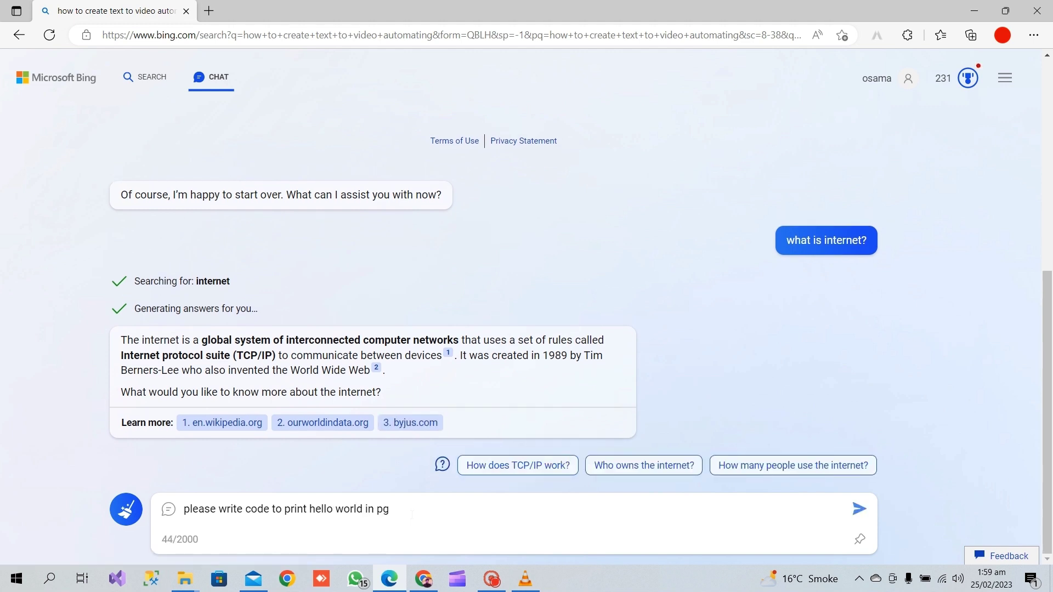
pyautogui.press('BackSpace')
pyautogui.write('hp')
pyautogui.press('Return')
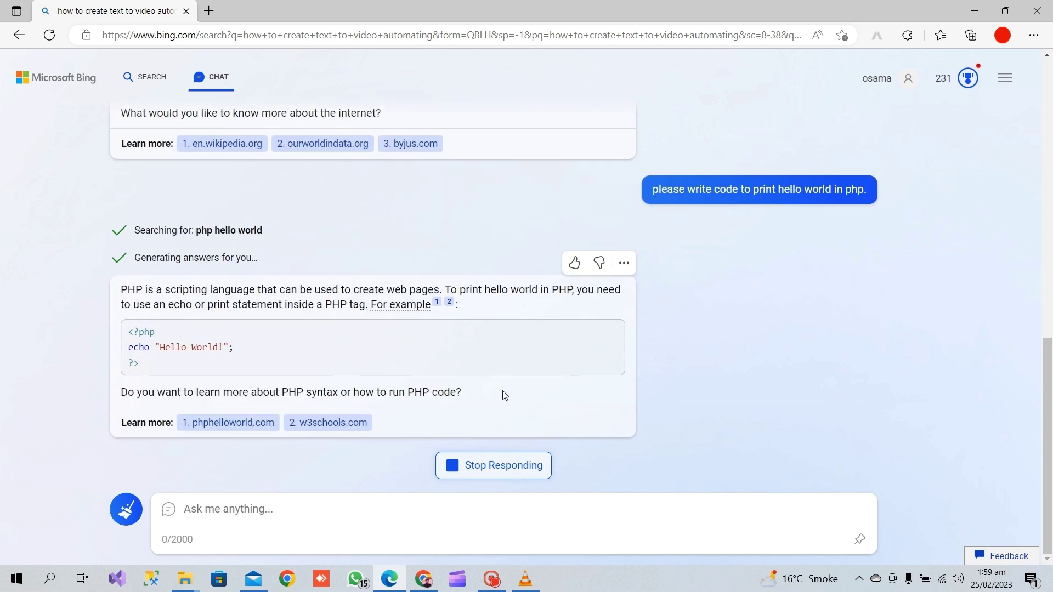
# Step: Send the chat the follow-up request "please also write it in javascript langauge."
pyautogui.write('p')
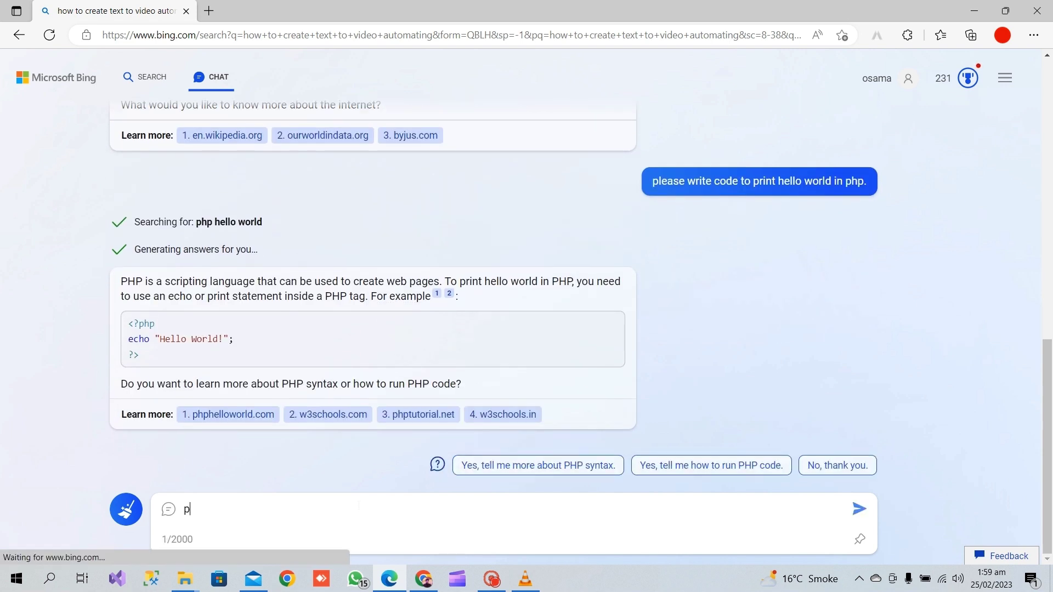
pyautogui.write('lease also write ')
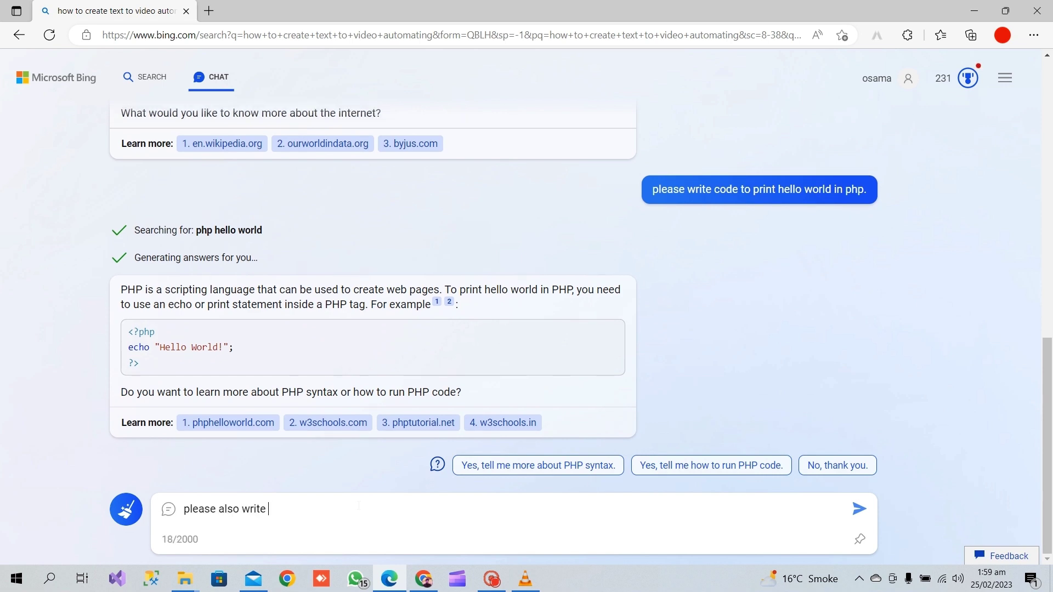
pyautogui.write('it in javascript langauge.')
pyautogui.press('Return')
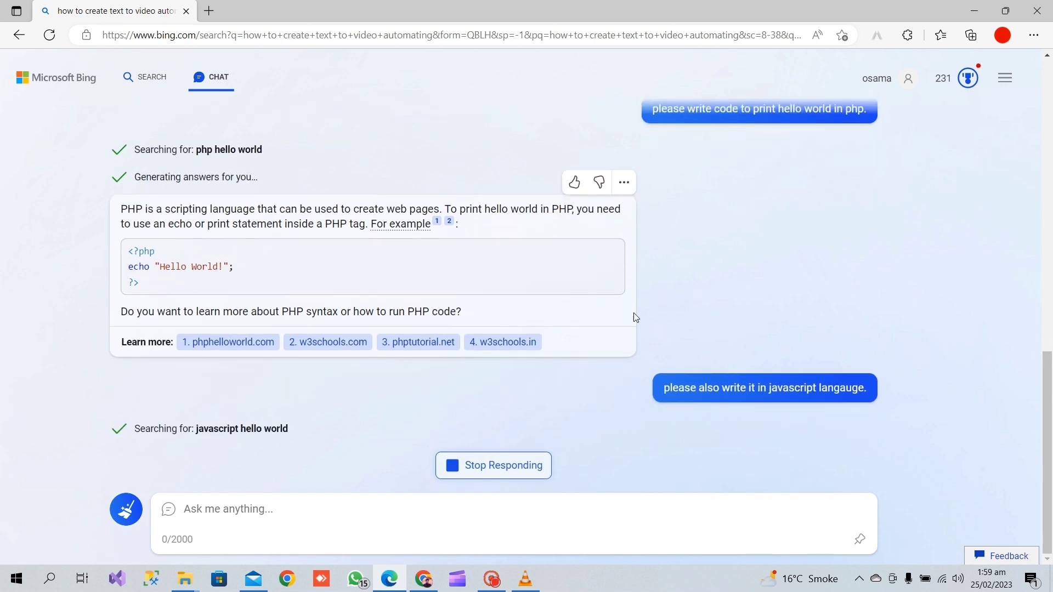
# Step: Examine the chat's JavaScript code answer and compare it with the earlier PHP answer
pyautogui.click(668, 388)
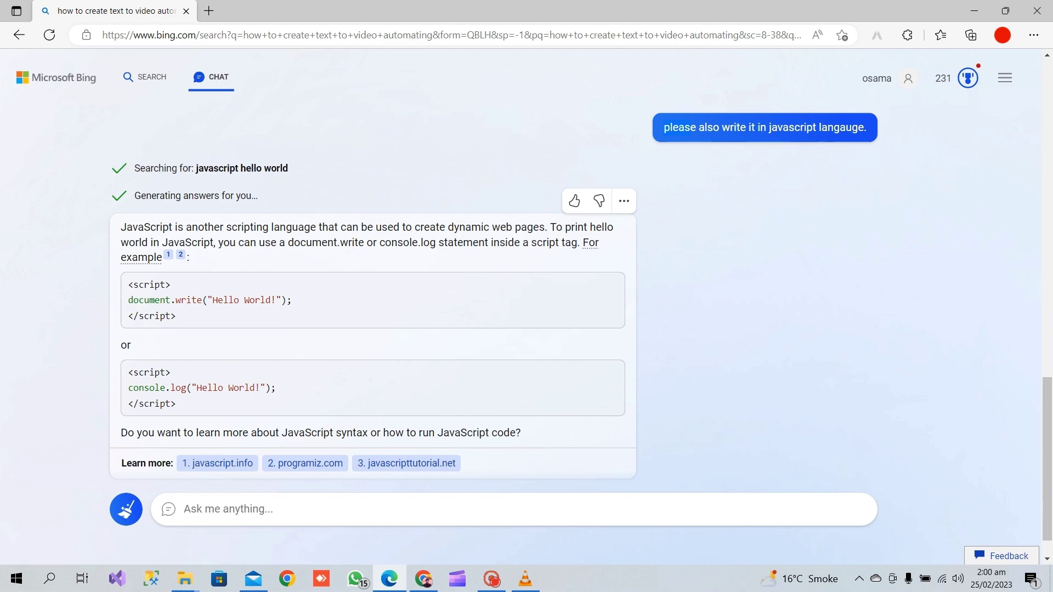
pyautogui.moveTo(133, 285); pyautogui.dragTo(181, 308)
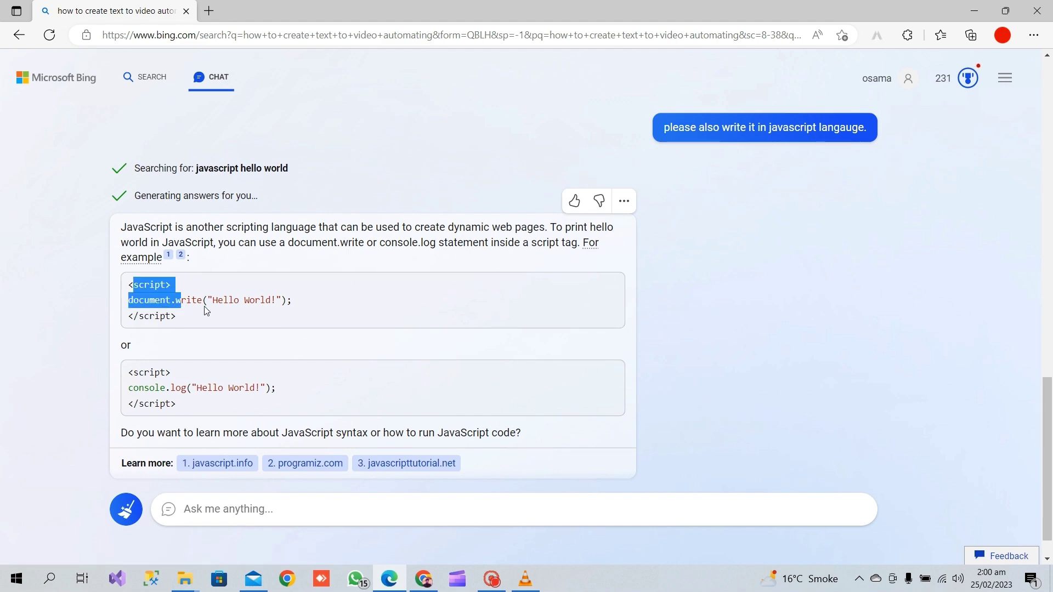
pyautogui.scroll(6, 659, 385)
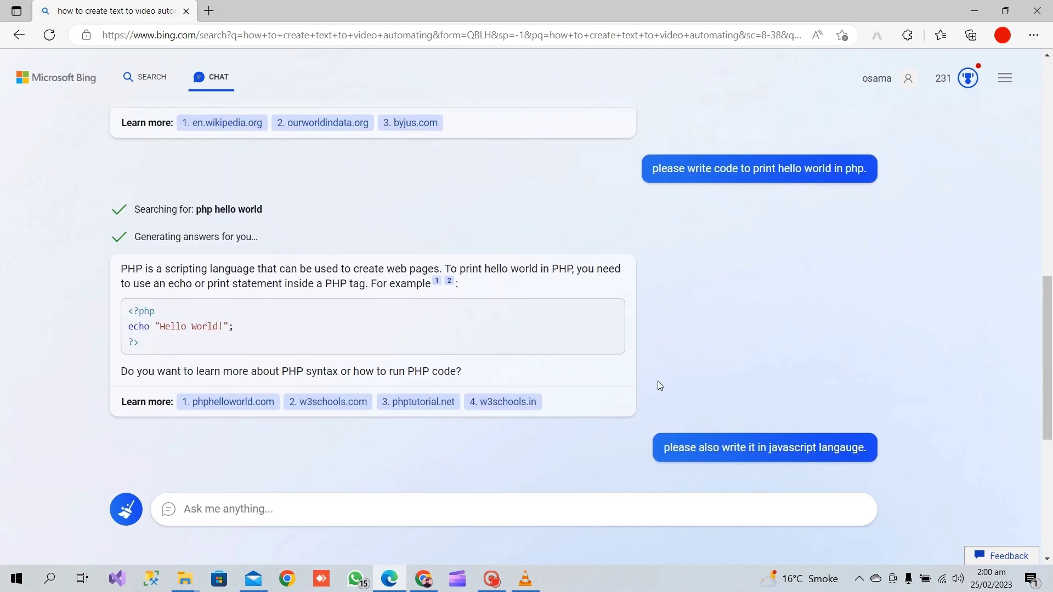
pyautogui.scroll(4, 659, 385)
pyautogui.scroll(-10, 659, 386)
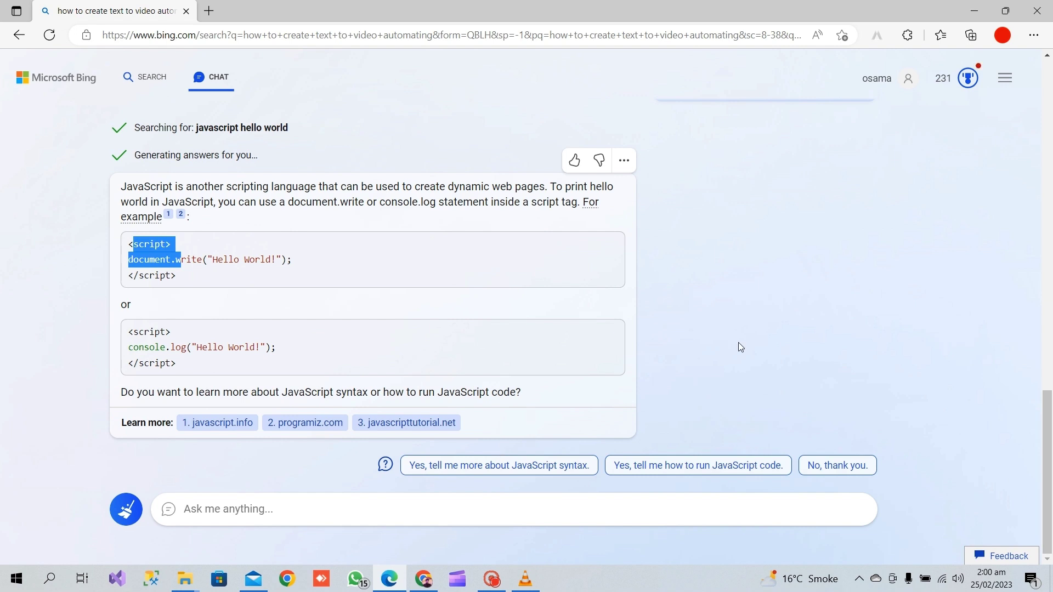
# Step: Switch to Chrome and open Chat from the Bing home page
pyautogui.click(485, 509)
pyautogui.click(423, 578)
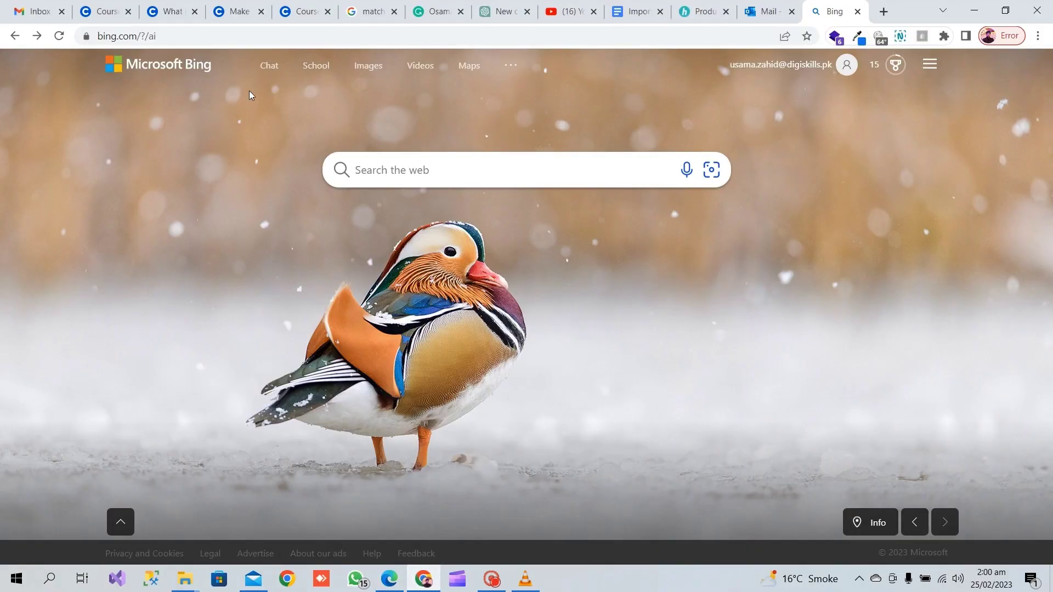
pyautogui.click(269, 73)
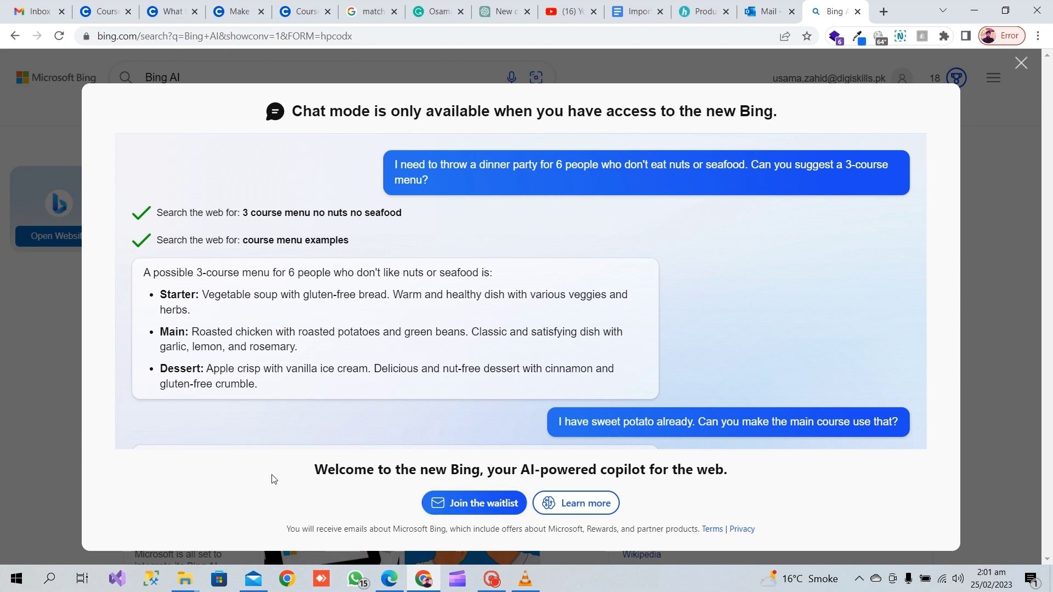
# Step: Switch to the Mail app and highlight the waitlist email's sentence about being notified when access is ready
pyautogui.click(253, 579)
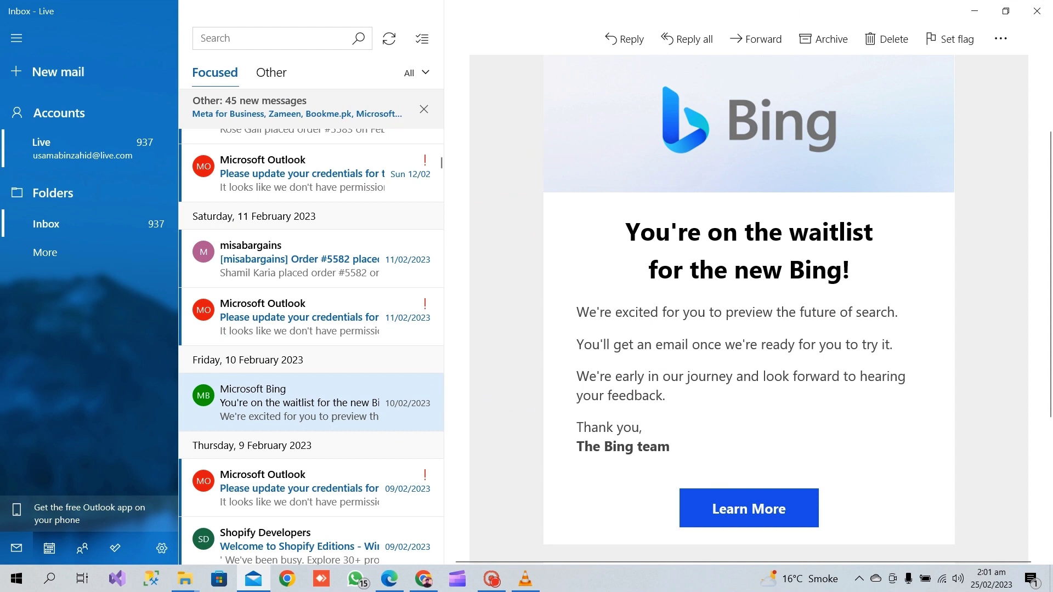
pyautogui.moveTo(656, 345); pyautogui.dragTo(893, 344)
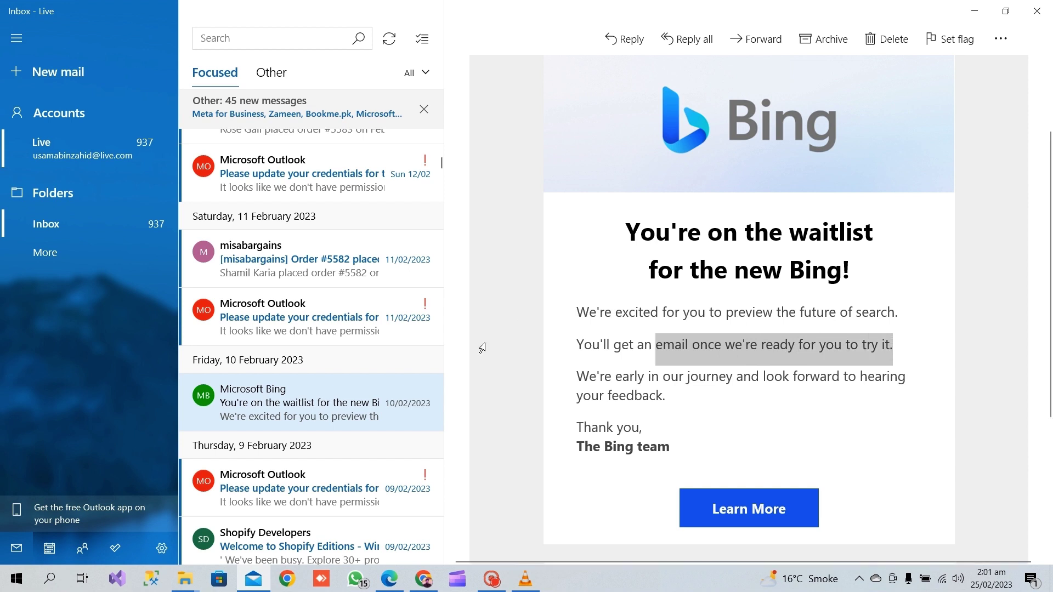
# Step: Find and open the Microsoft Bing email "You're in! Welcome to the new Bing!" in the inbox and read it
pyautogui.scroll(10, 274, 354)
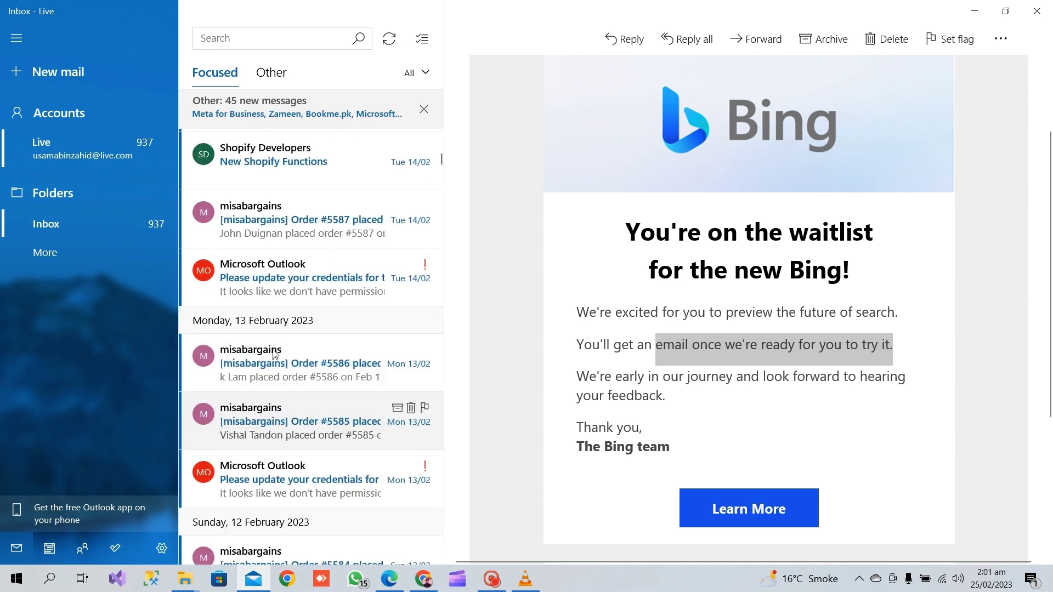
pyautogui.scroll(10, 274, 354)
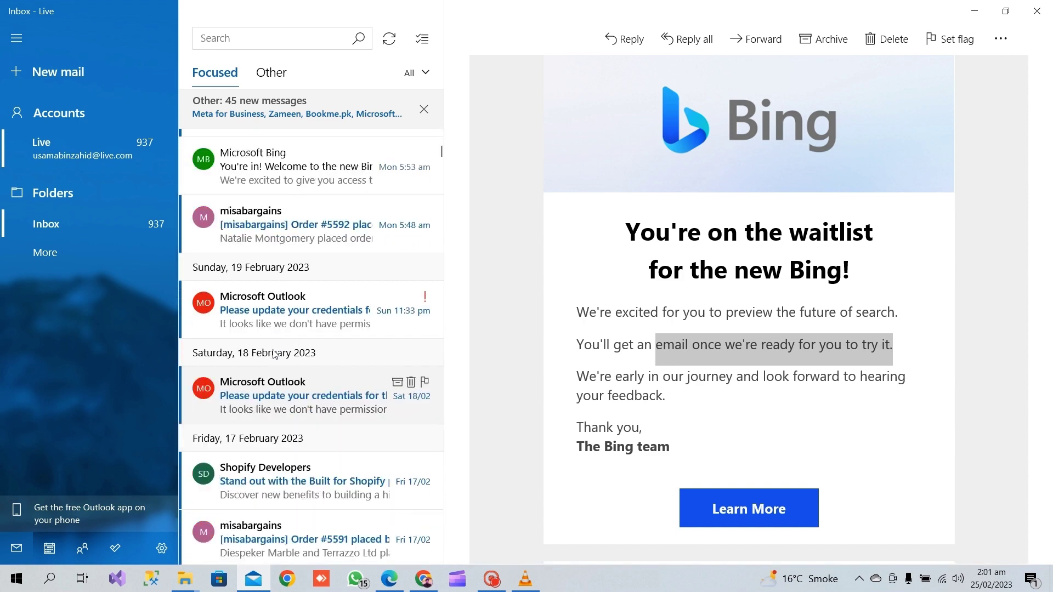
pyautogui.scroll(1, 274, 354)
pyautogui.click(296, 354)
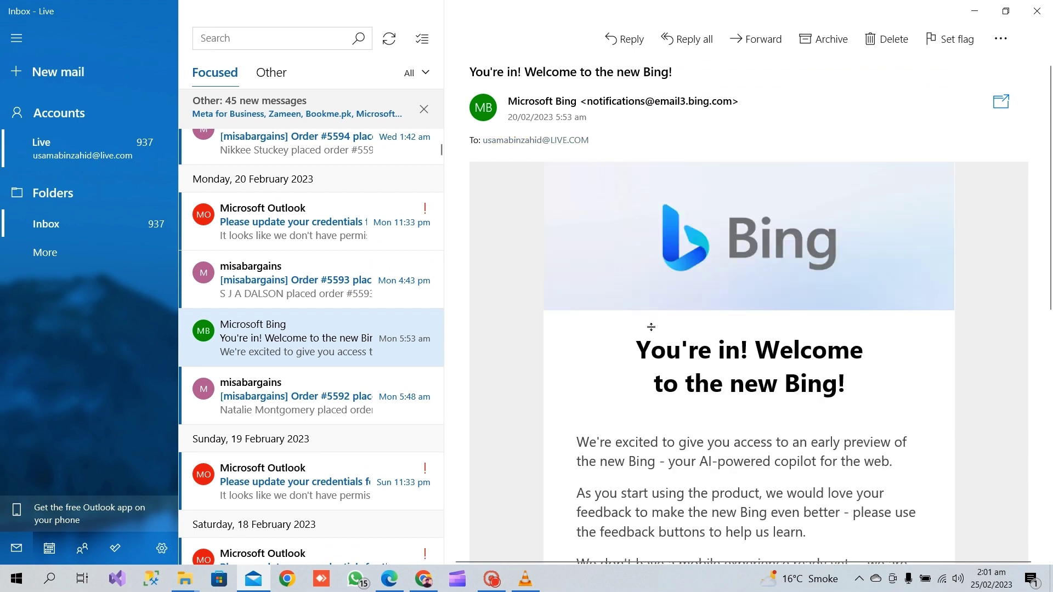
pyautogui.scroll(-2, 651, 327)
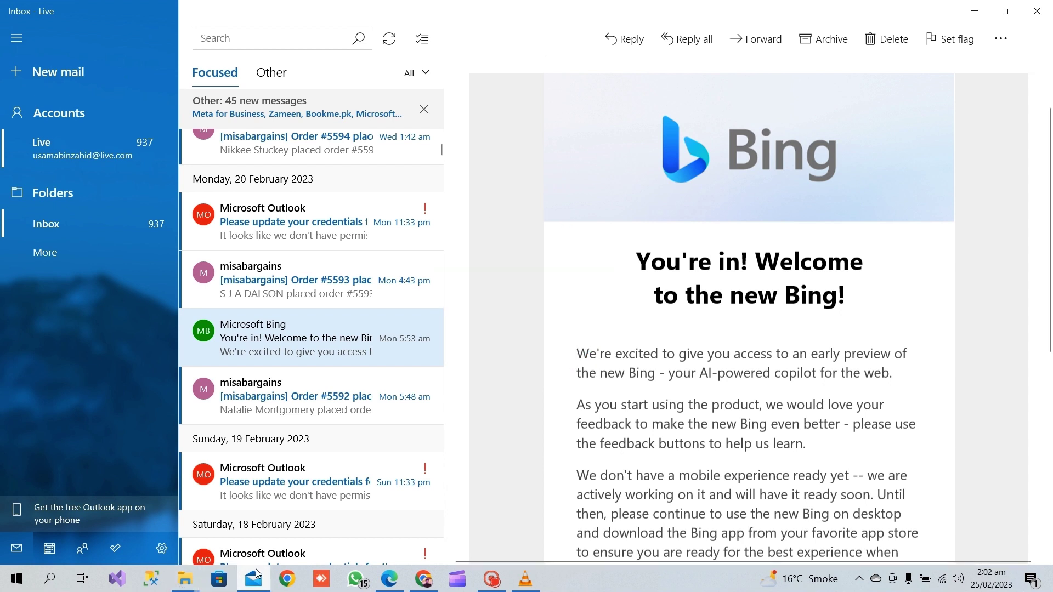
# Step: Minimise Mail, switch back to Edge and go from the Bing chat to the search results page
pyautogui.click(975, 12)
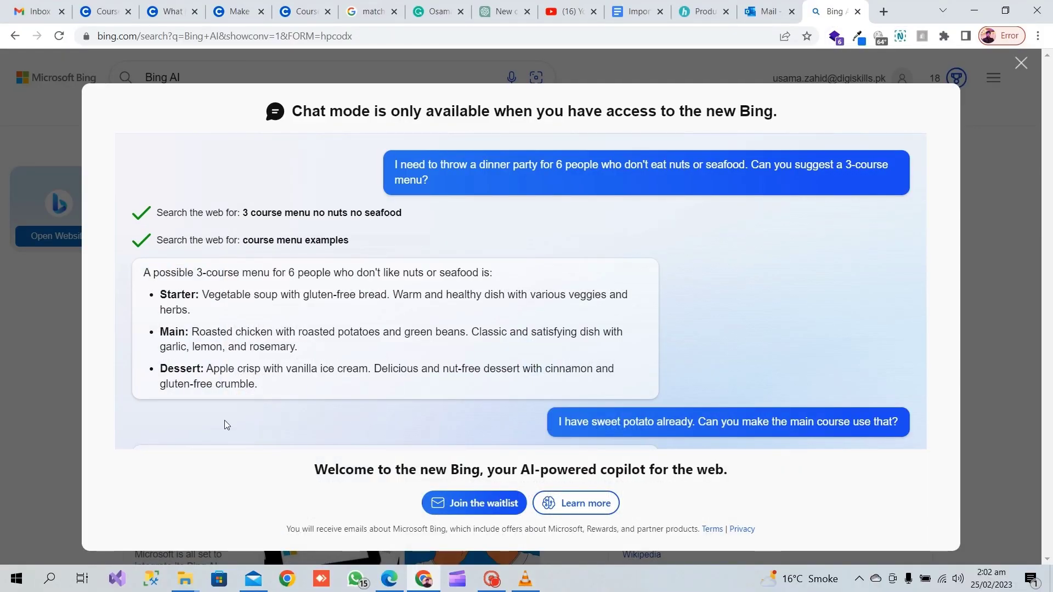
pyautogui.click(390, 576)
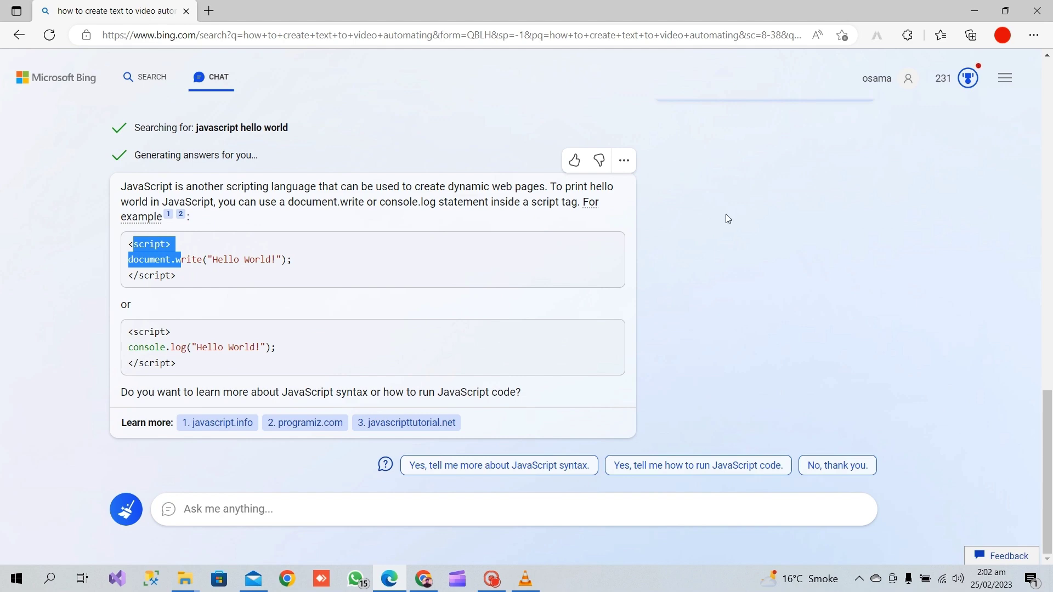
pyautogui.scroll(2, 310, 203)
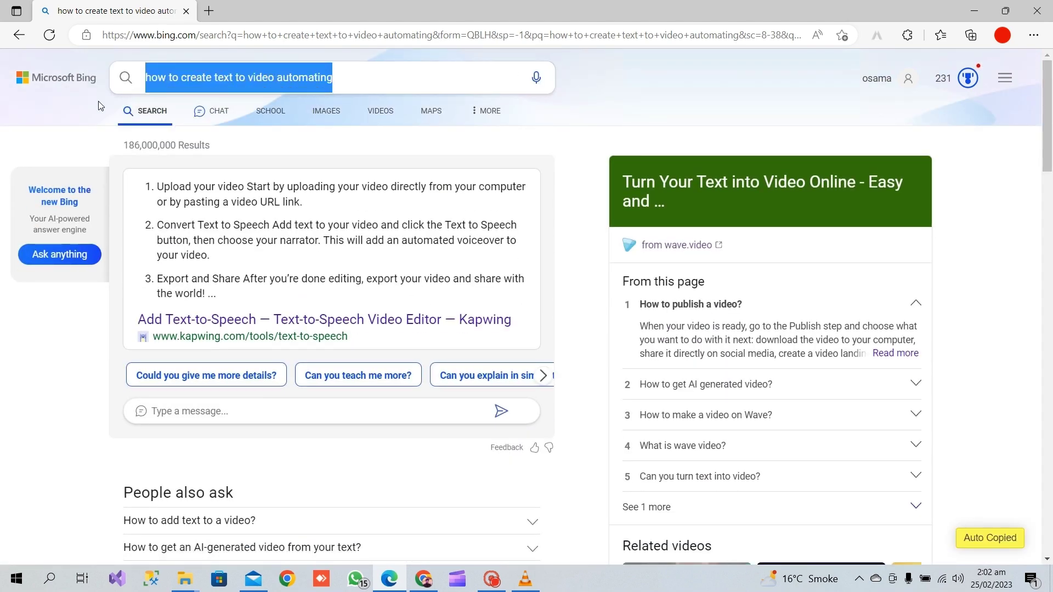
# Step: Clear the search query and reopen the chat from the "Welcome to the new Bing" card
pyautogui.press('BackSpace')
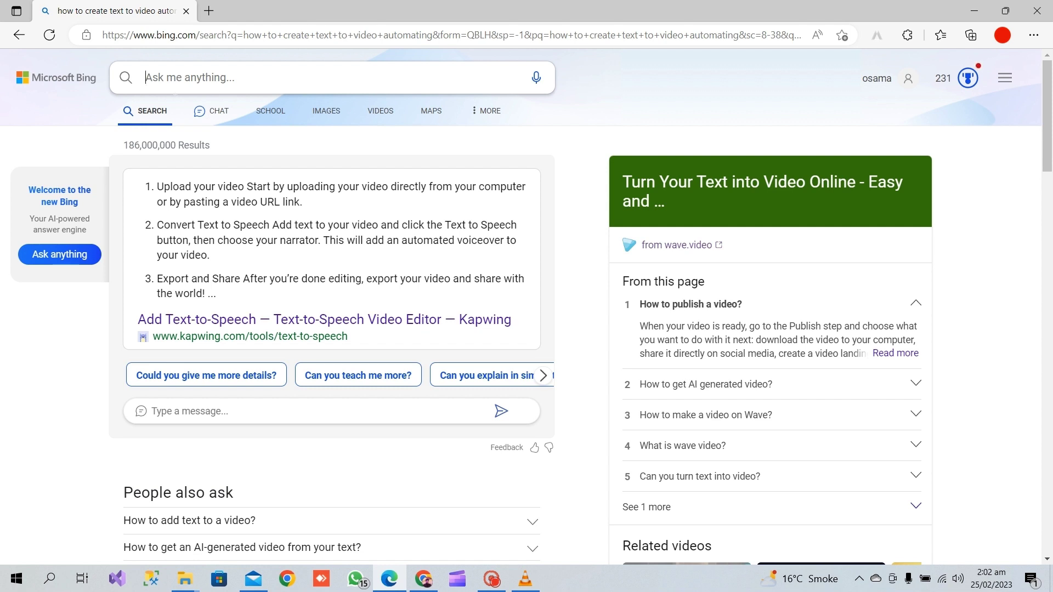
pyautogui.write('sadsad')
pyautogui.hotkey('ctrl', 'a')
pyautogui.press('BackSpace')
pyautogui.click(68, 253)
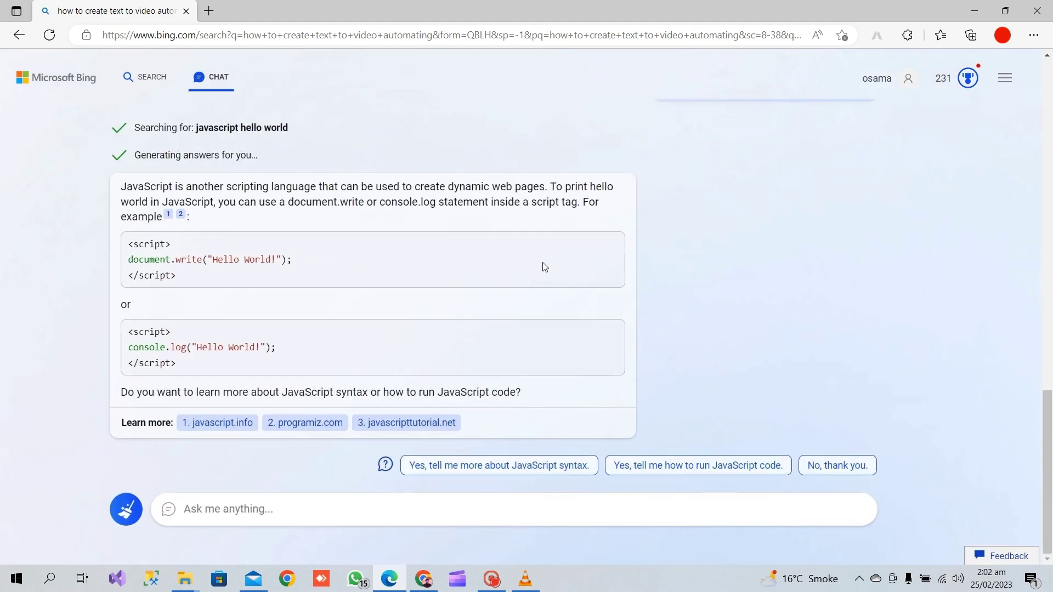